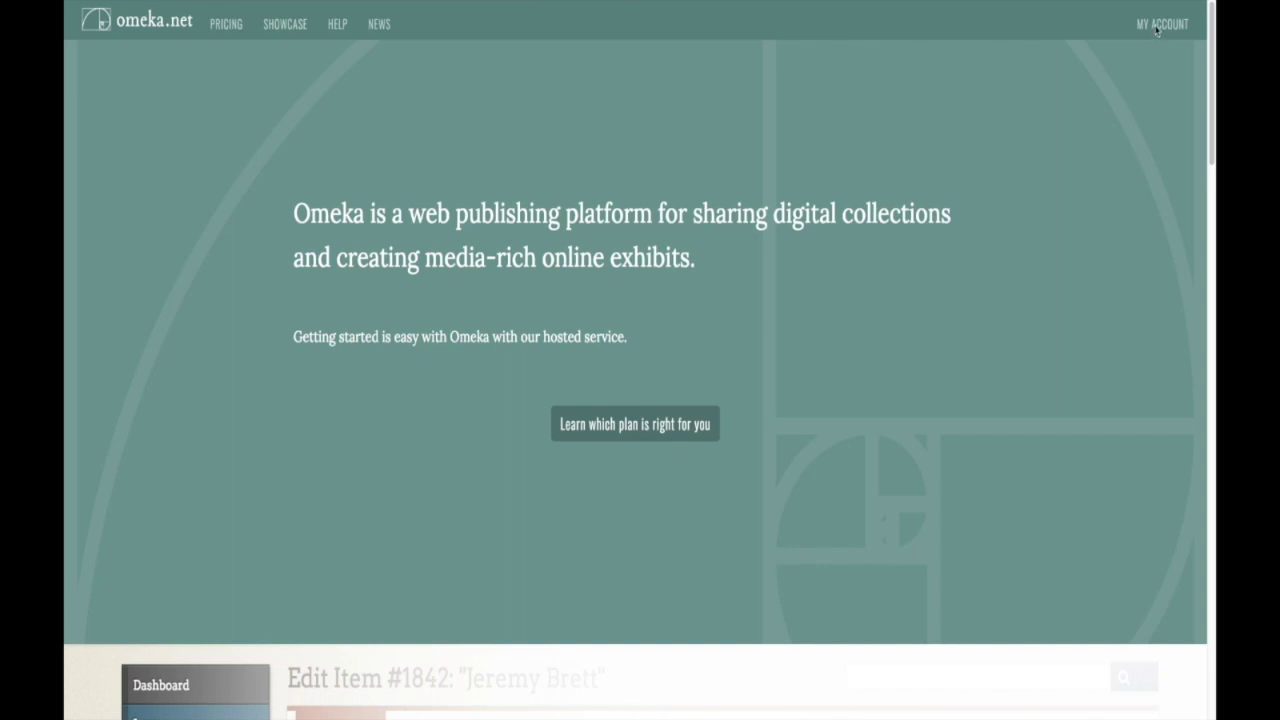
Step: Log in to Omeka.net from My Account with the account's username and password
{"action": "left_click", "coordinate": [1160, 27]}
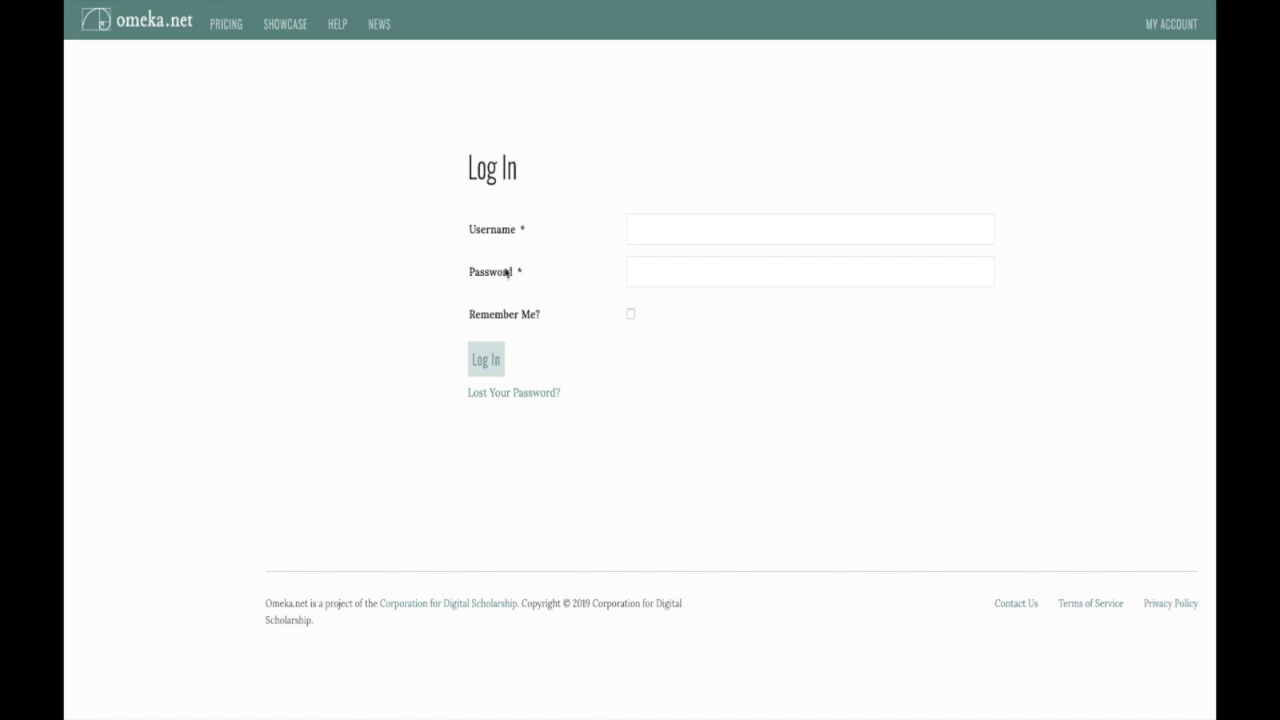
{"action": "left_click", "coordinate": [674, 230]}
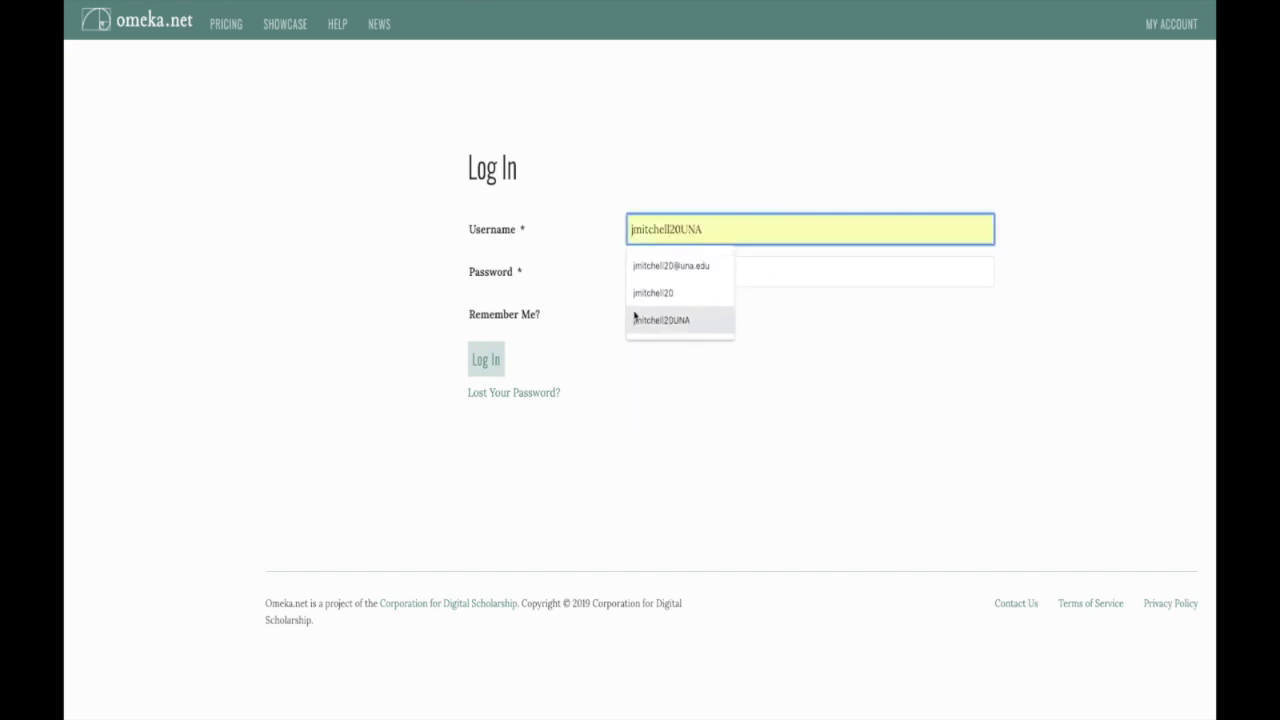
{"action": "left_click", "coordinate": [636, 318]}
{"action": "left_click", "coordinate": [663, 275]}
{"action": "type", "text": "•••••••••••"}
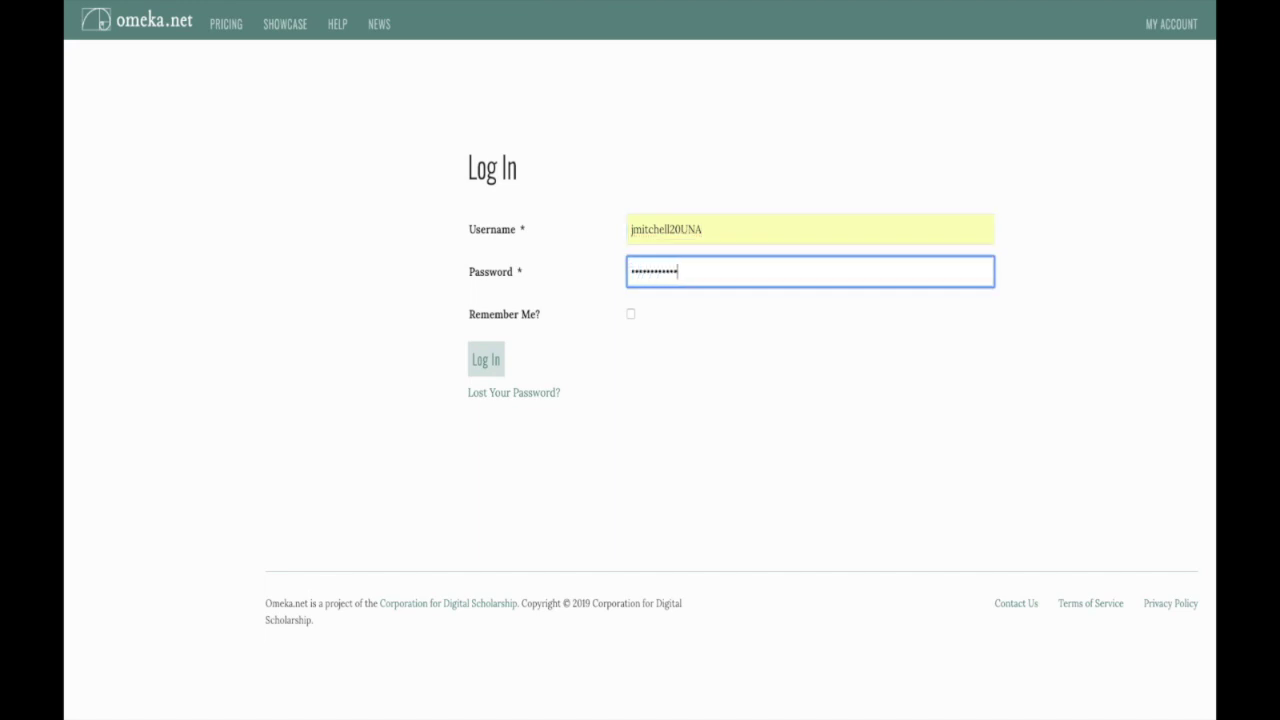
{"action": "left_click", "coordinate": [476, 356]}
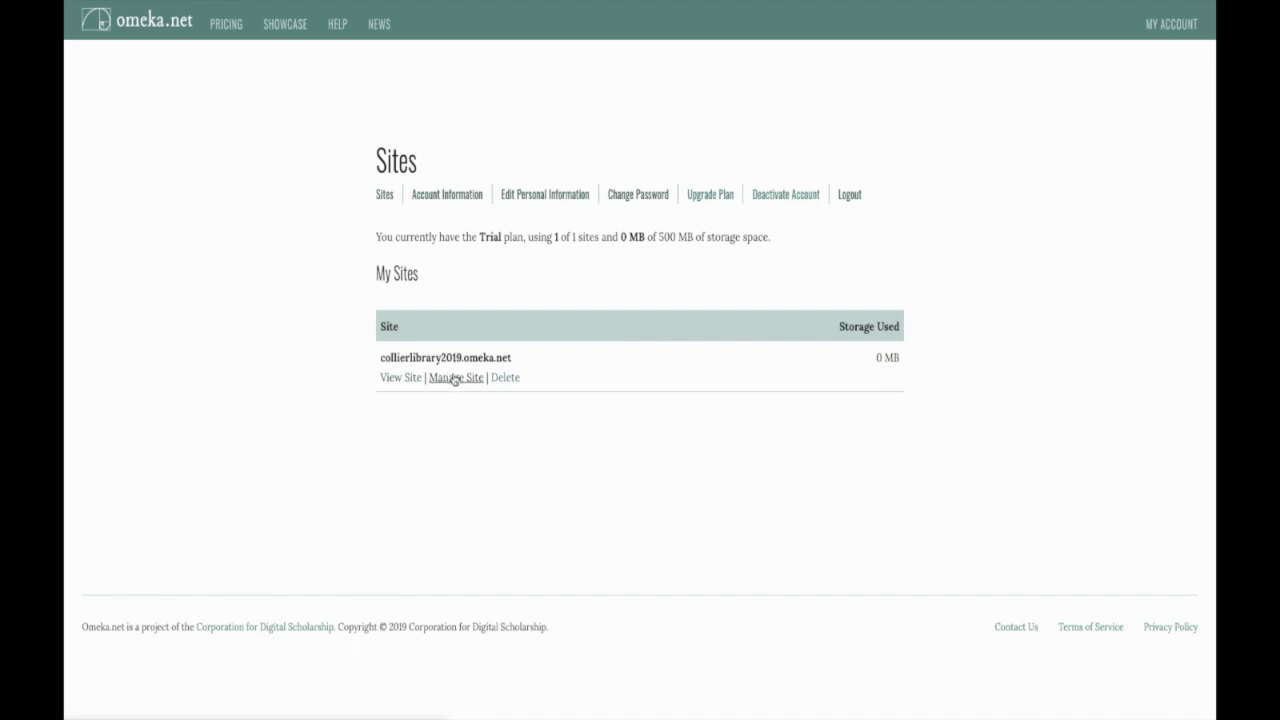
Step: Open the admin dashboard for collierlibrary2019.omeka.net via Manage Site
{"action": "left_click", "coordinate": [455, 378]}
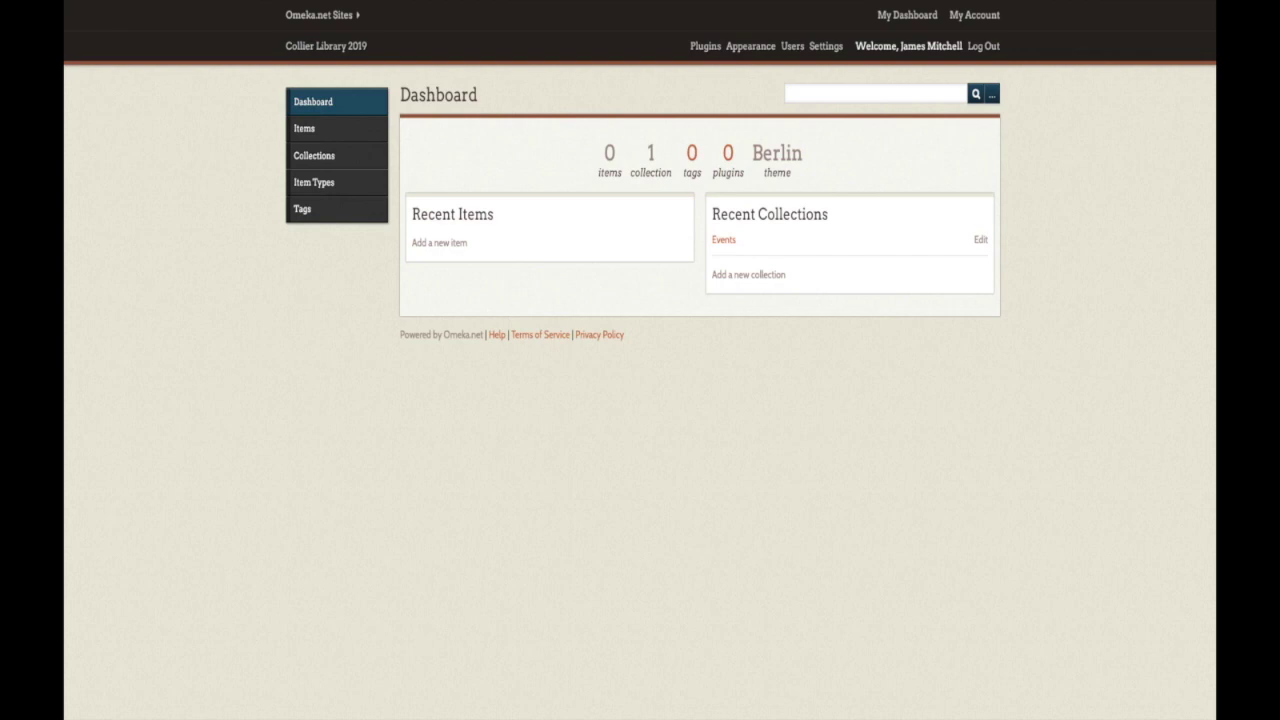
Step: Open the Appearance Settings page with the site's display options
{"action": "left_click", "coordinate": [748, 46]}
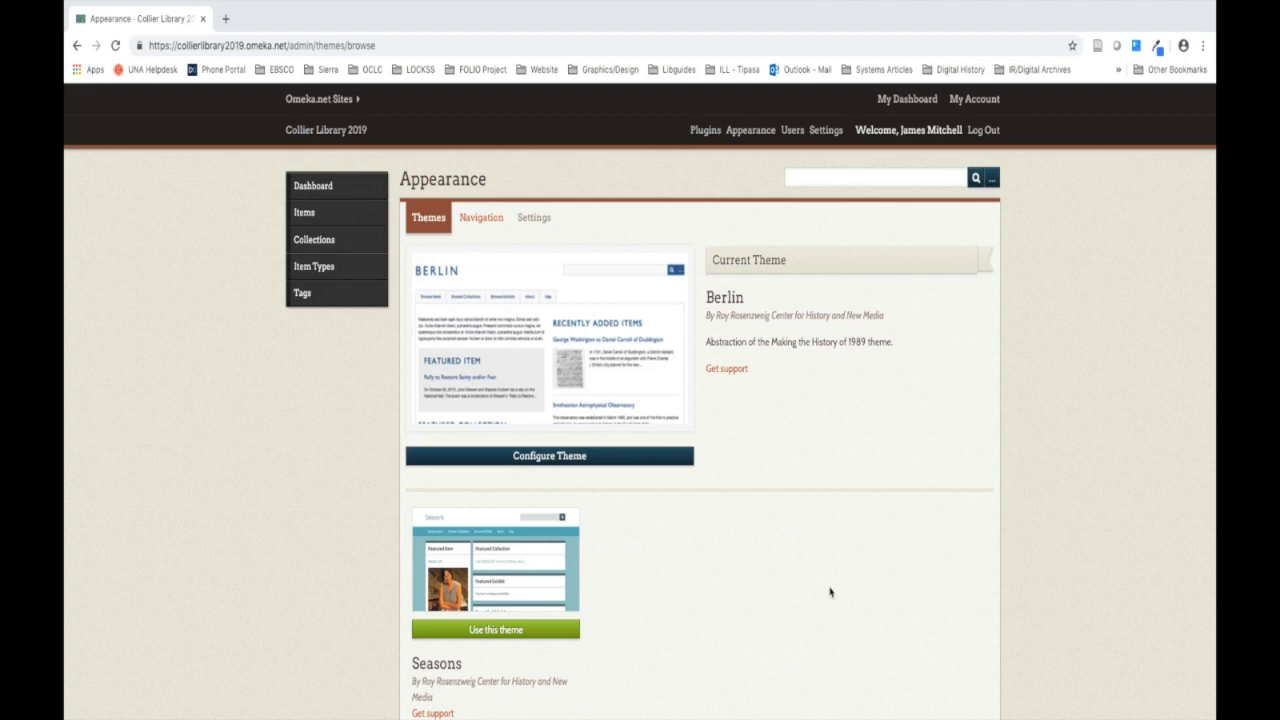
{"action": "left_click", "coordinate": [536, 219]}
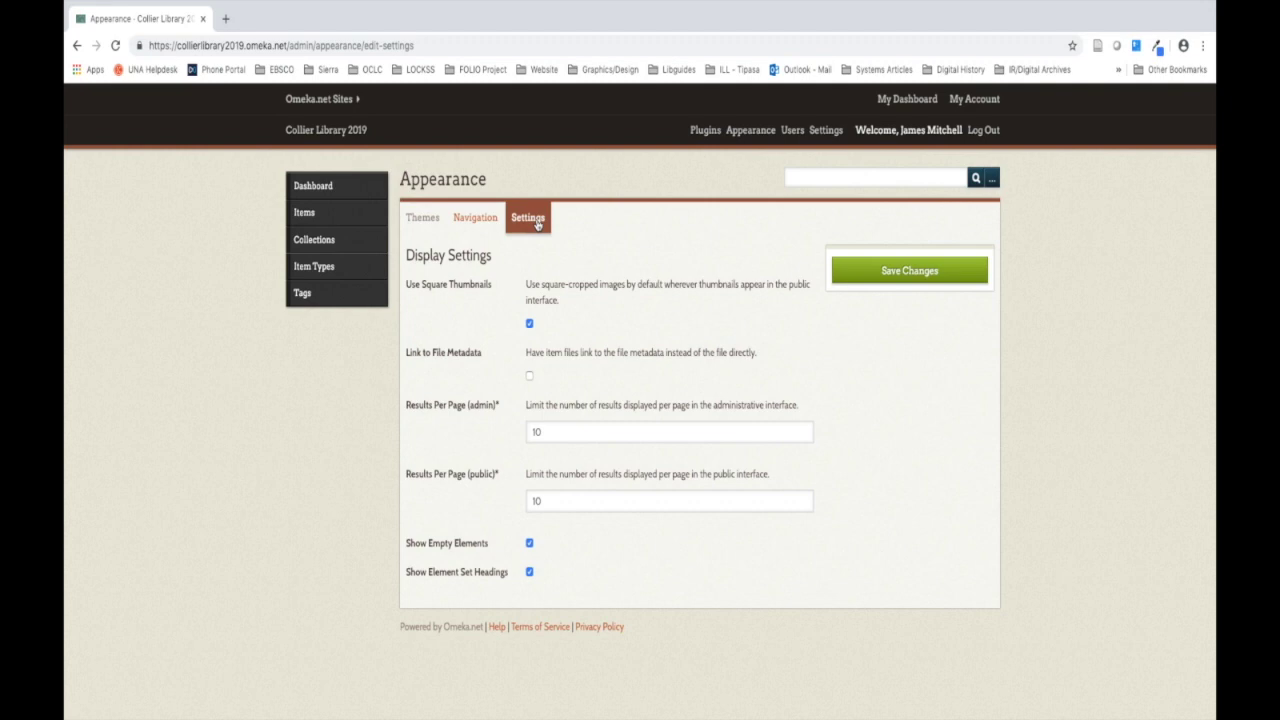
Step: Keep Show Empty Elements enabled and save the display settings
{"action": "left_click", "coordinate": [530, 546]}
{"action": "left_click", "coordinate": [529, 543]}
{"action": "left_click", "coordinate": [875, 280]}
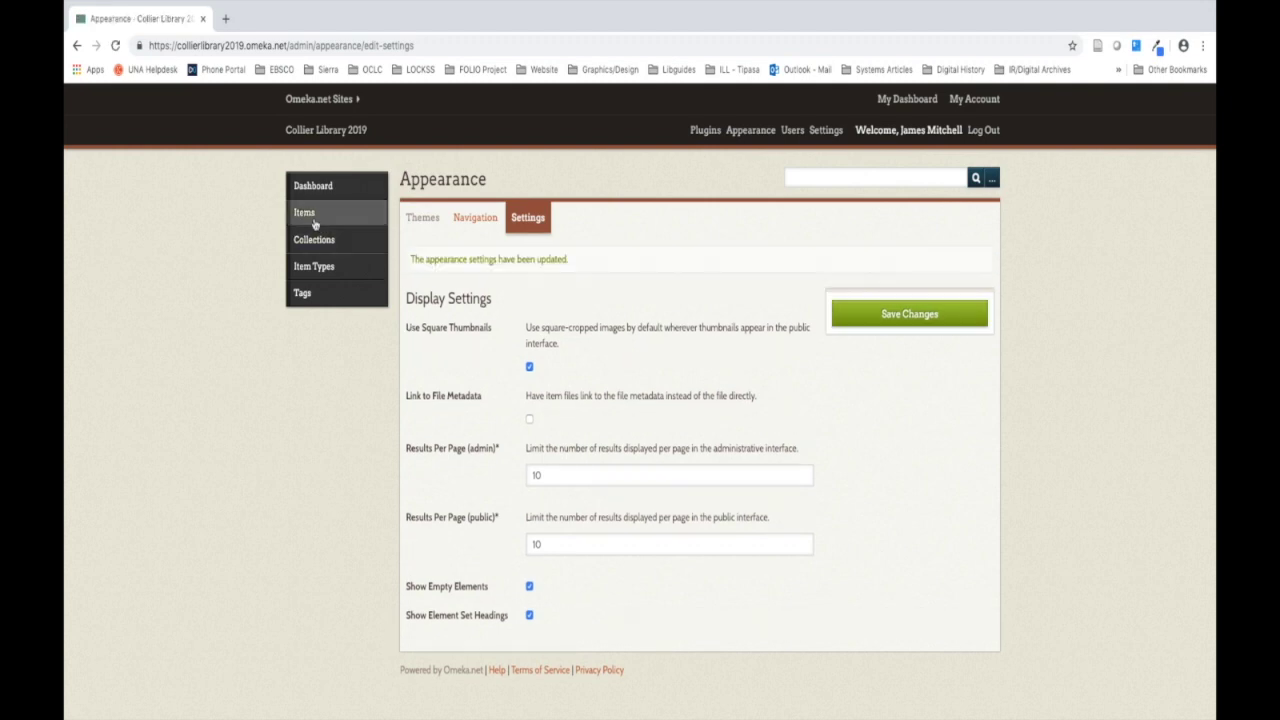
Step: Open the Test item from the Items list for editing and view its public page
{"action": "left_click", "coordinate": [304, 213]}
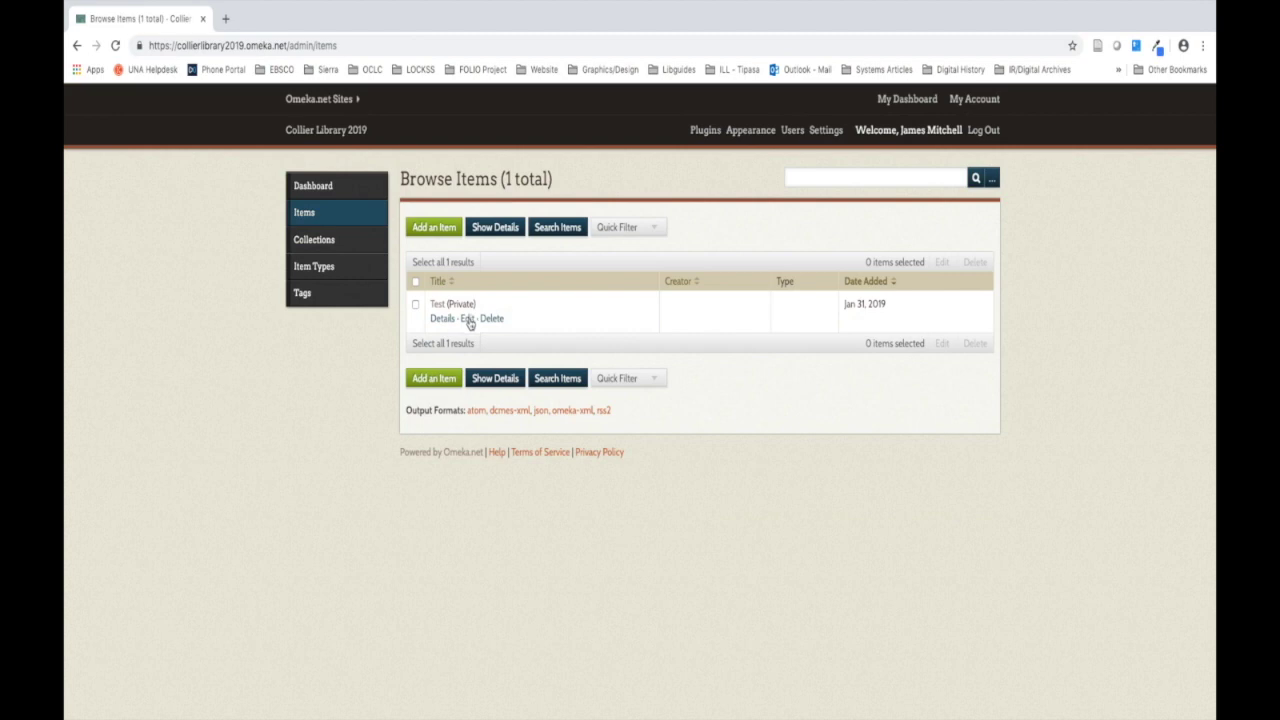
{"action": "left_click", "coordinate": [468, 320]}
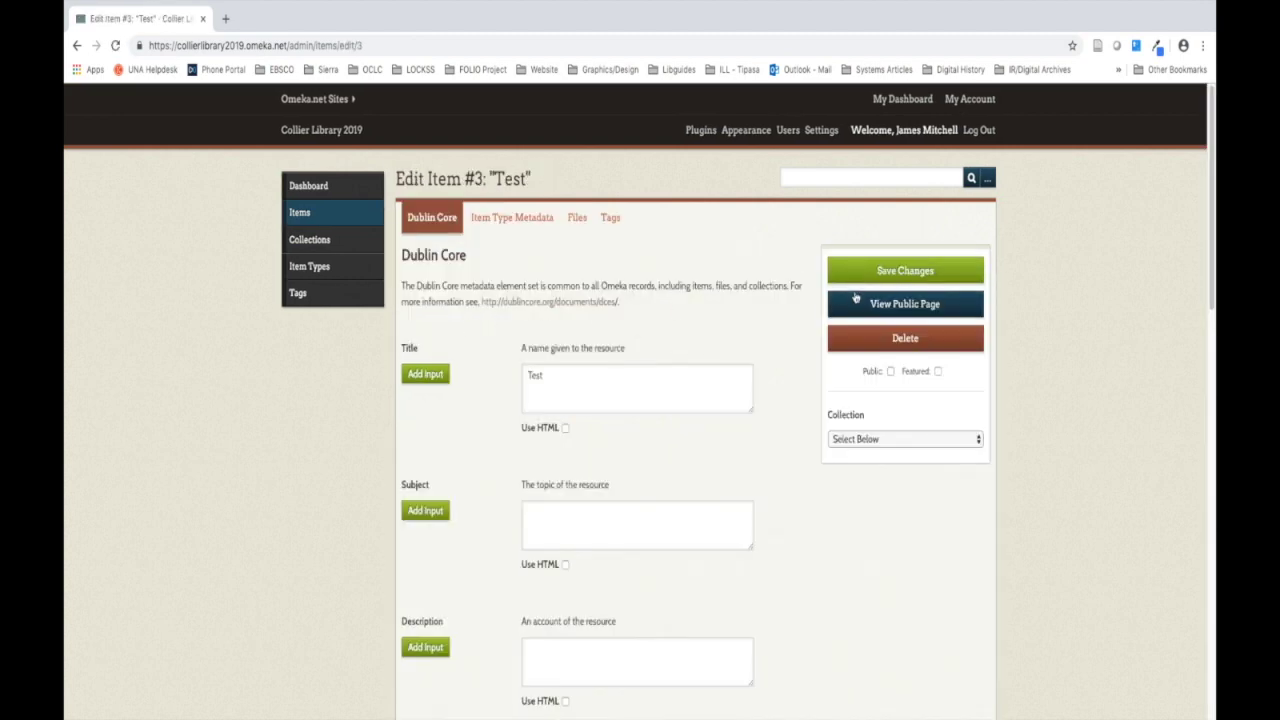
{"action": "left_click", "coordinate": [856, 300]}
Step: Review the Test item's public page, then return to the admin dashboard
{"action": "scroll", "coordinate": [603, 392], "scroll_direction": "down", "scroll_amount": 1}
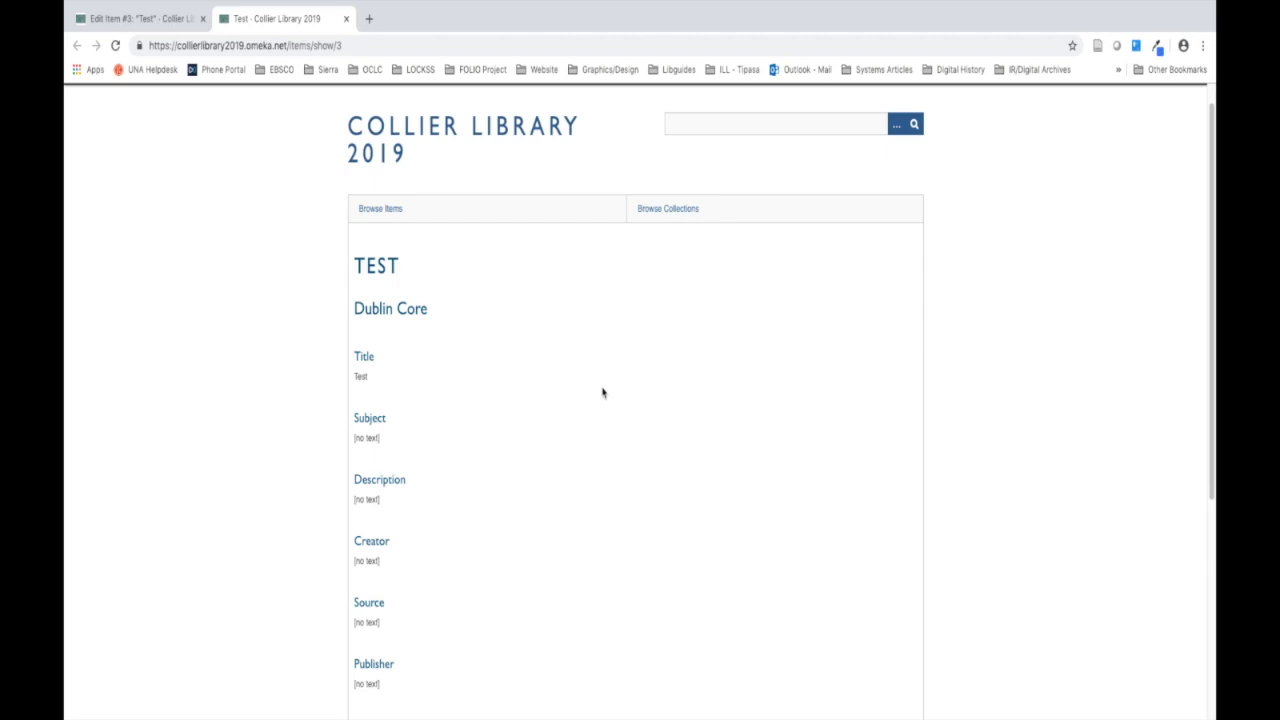
{"action": "scroll", "coordinate": [910, 265], "scroll_direction": "up", "scroll_amount": 1}
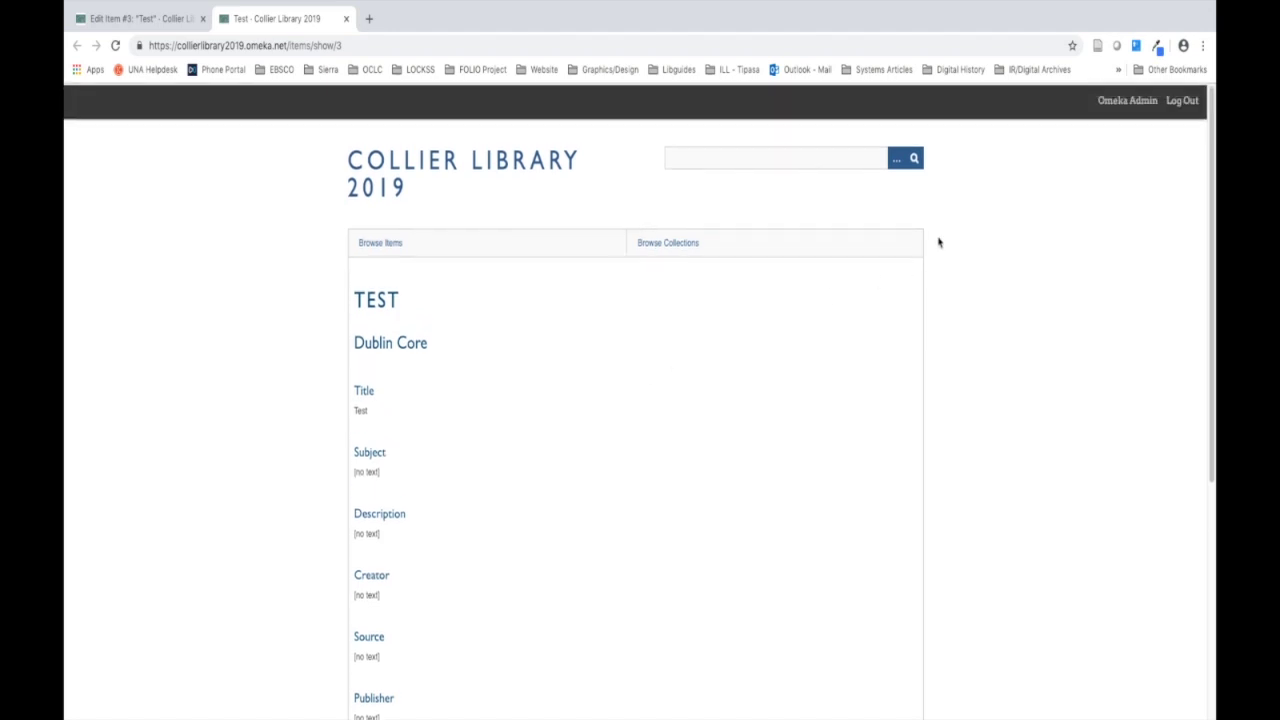
{"action": "left_click", "coordinate": [1118, 99]}
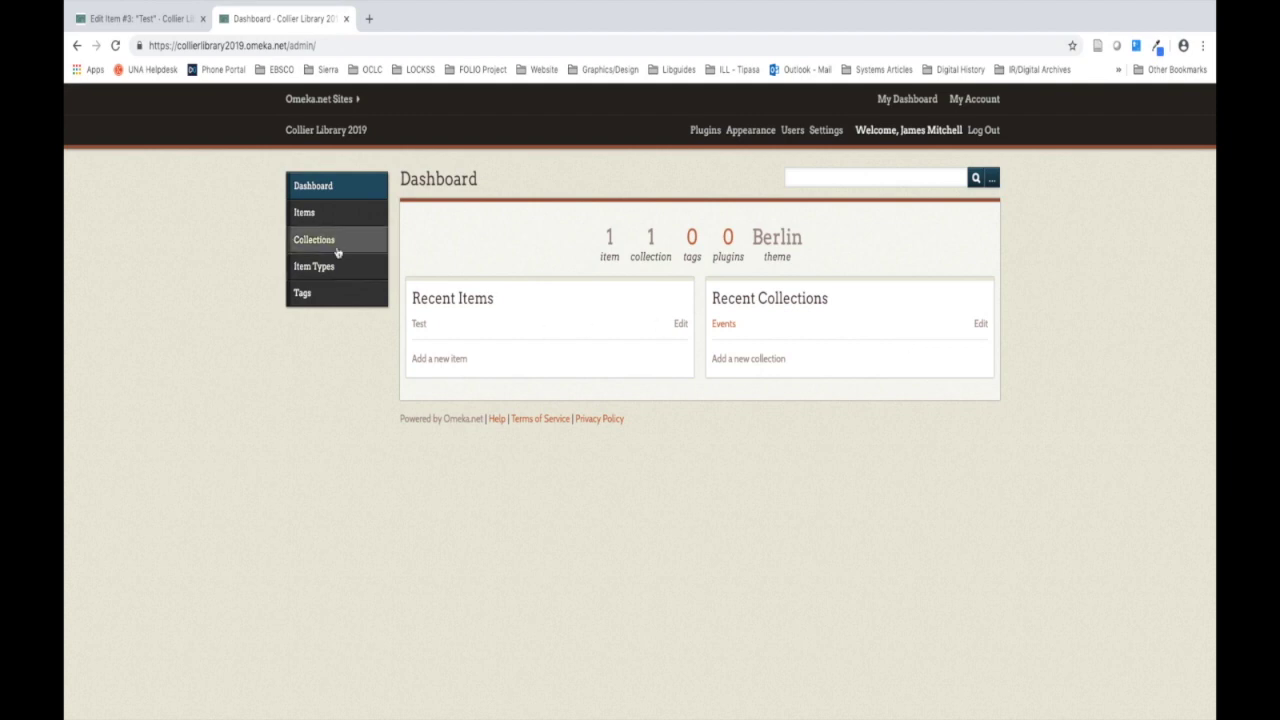
Step: Uncheck Show Empty Elements in the Appearance display settings and save
{"action": "left_click", "coordinate": [745, 135]}
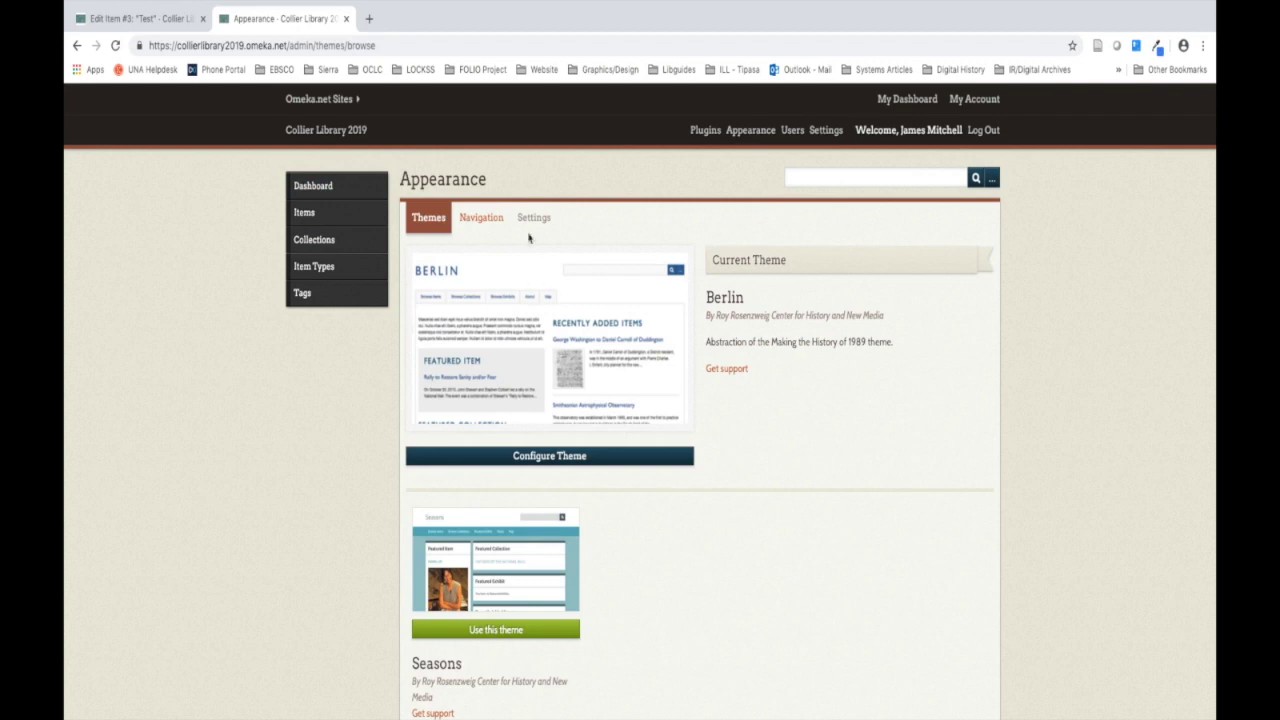
{"action": "left_click", "coordinate": [528, 219]}
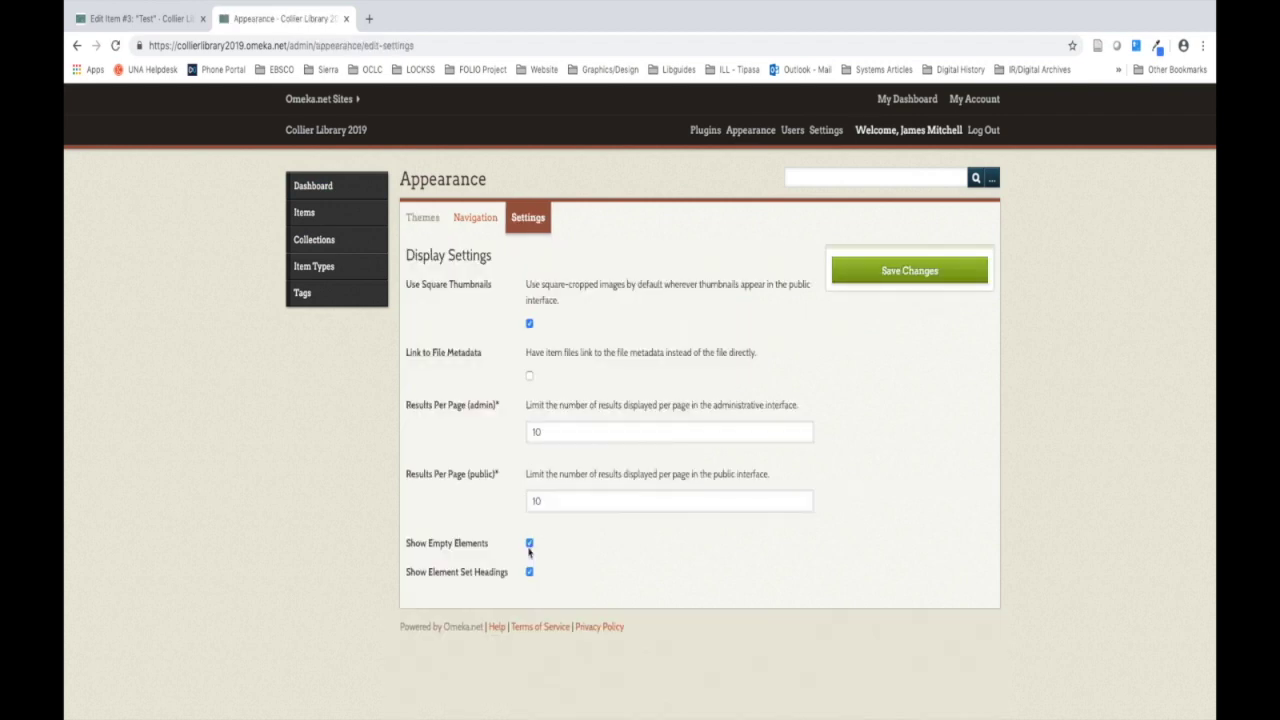
{"action": "left_click", "coordinate": [529, 544]}
{"action": "left_click", "coordinate": [905, 271]}
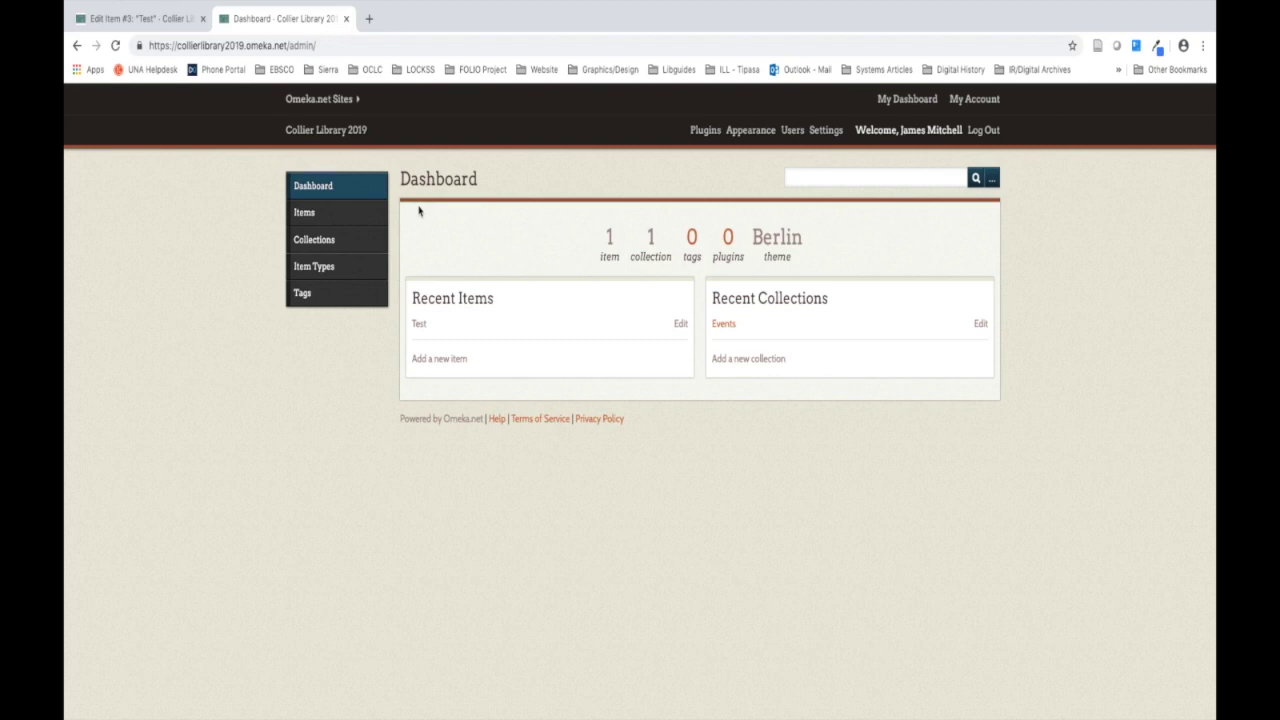
{"action": "left_click", "coordinate": [376, 247]}
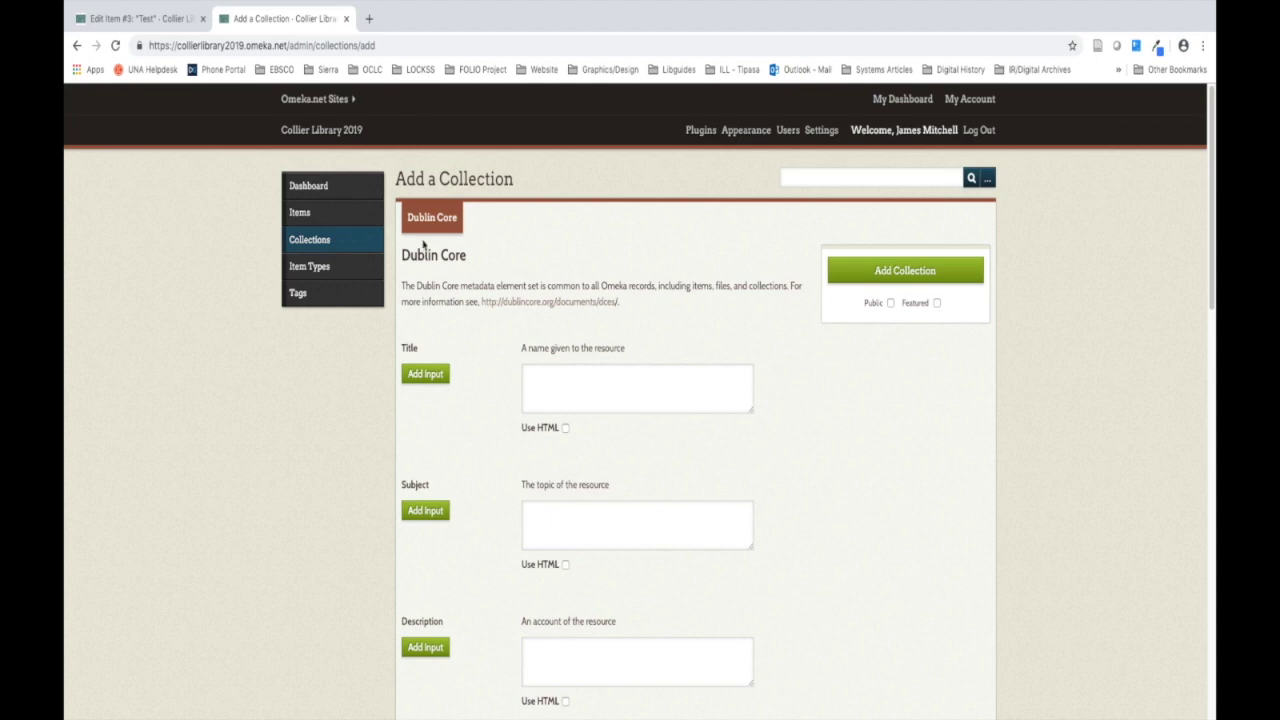
{"action": "scroll", "coordinate": [423, 242], "scroll_direction": "down", "scroll_amount": 15}
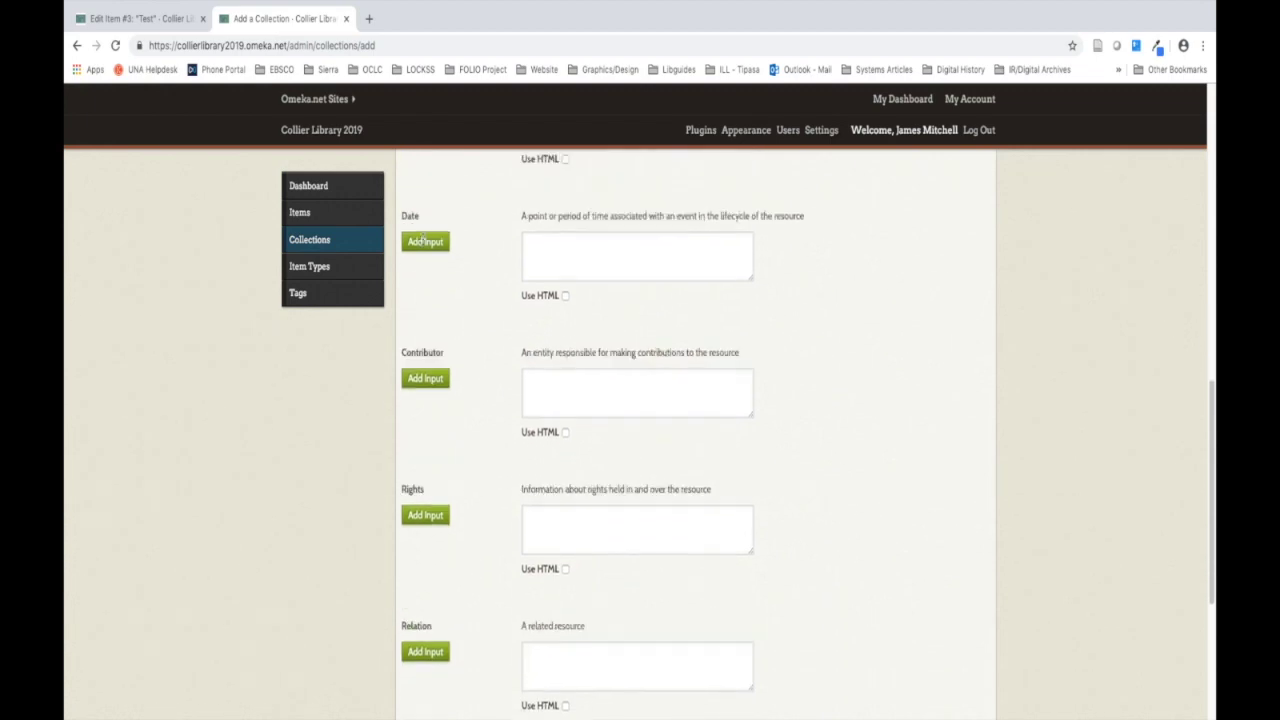
{"action": "scroll", "coordinate": [422, 240], "scroll_direction": "down", "scroll_amount": 2}
{"action": "scroll", "coordinate": [423, 242], "scroll_direction": "up", "scroll_amount": 15}
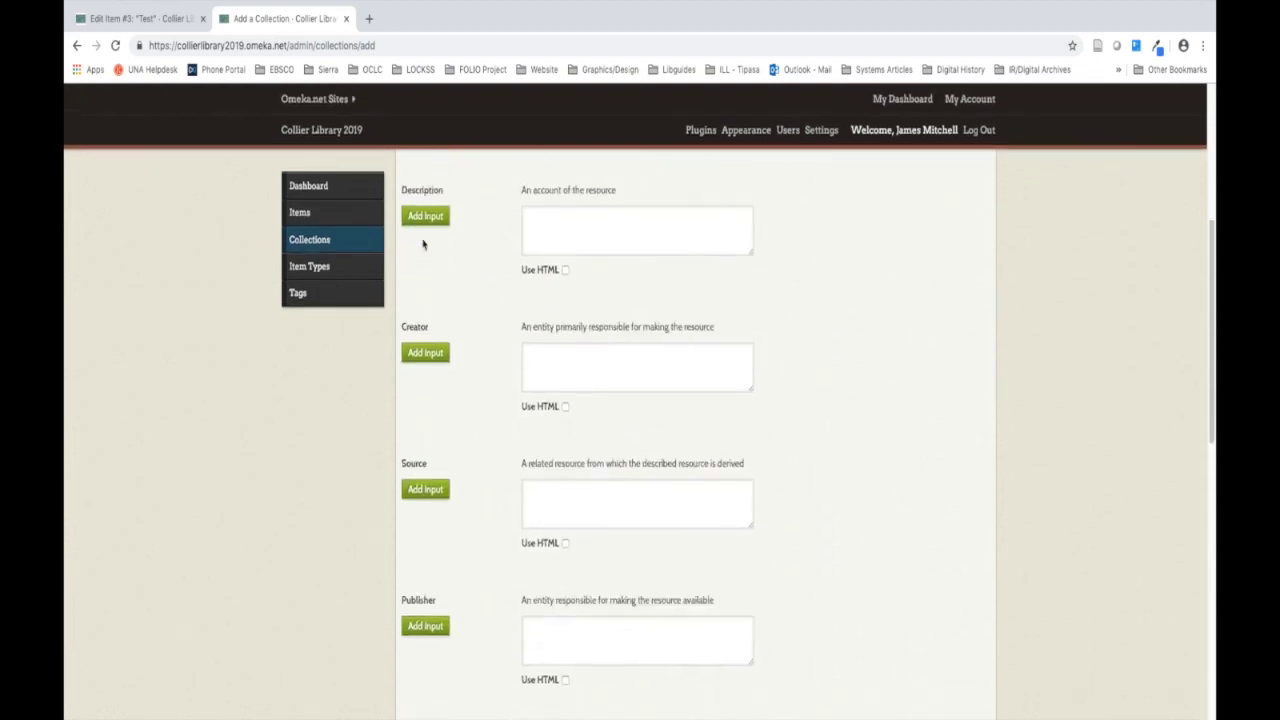
{"action": "scroll", "coordinate": [423, 242], "scroll_direction": "up", "scroll_amount": 2}
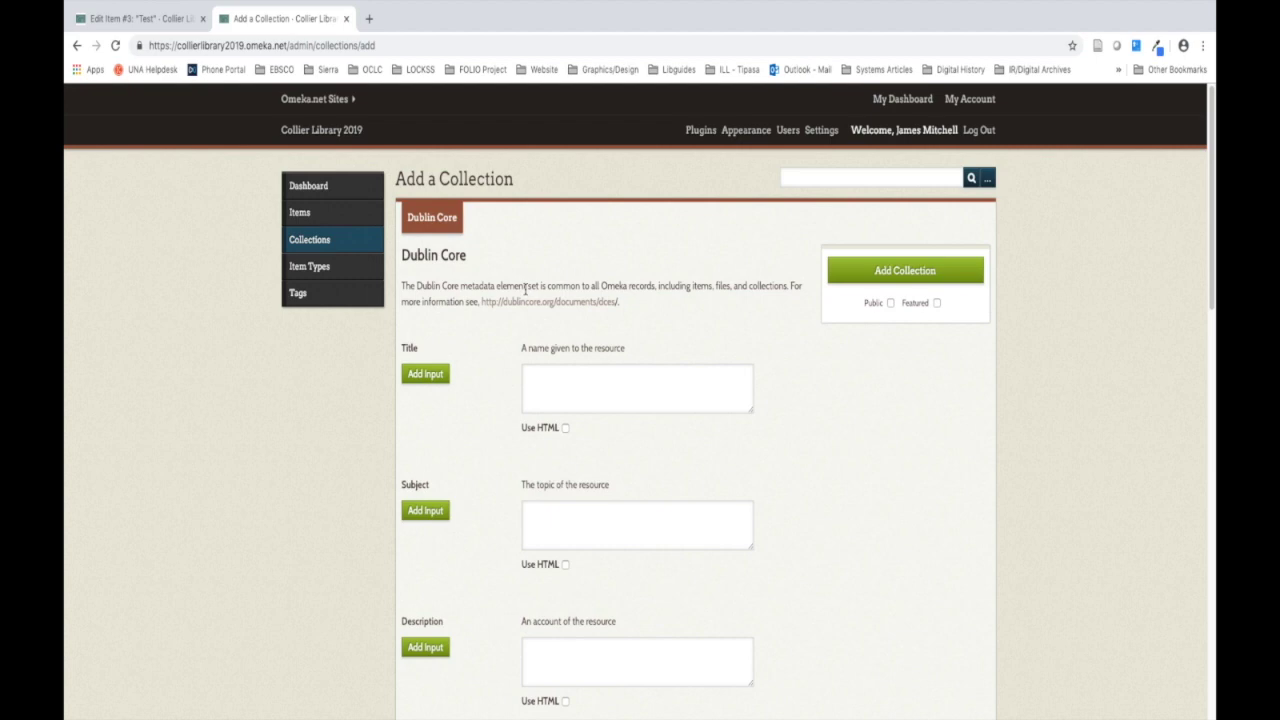
Step: Save the empty collection #3 and open the untitled collection for editing
{"action": "left_click", "coordinate": [905, 272]}
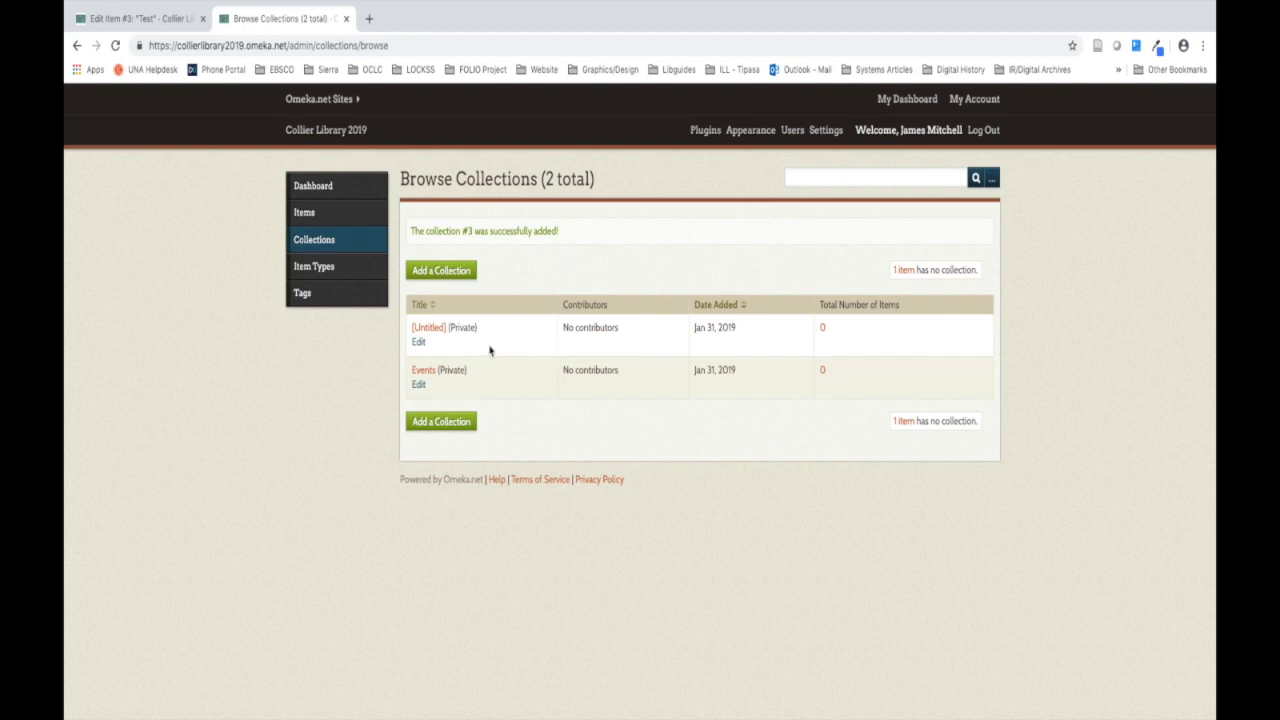
{"action": "left_click", "coordinate": [418, 343]}
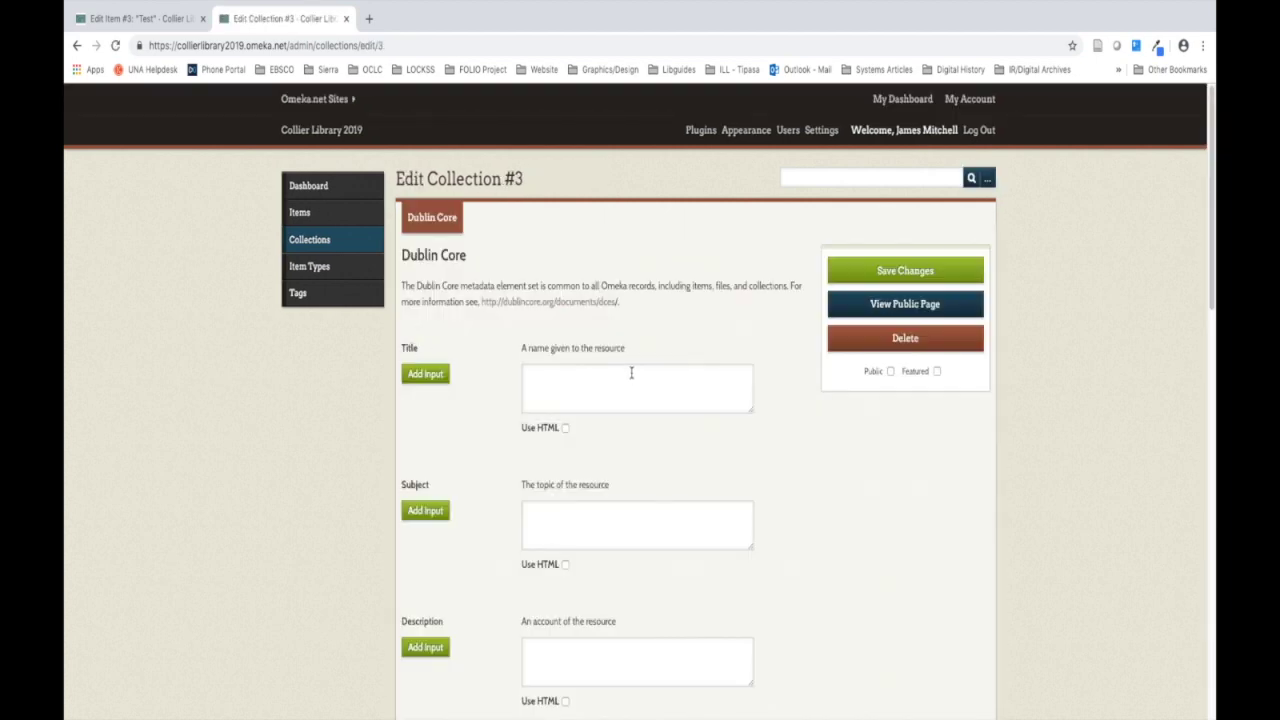
Step: Title collection #3 'Spaces' and save the change
{"action": "scroll", "coordinate": [631, 373], "scroll_direction": "down", "scroll_amount": 1}
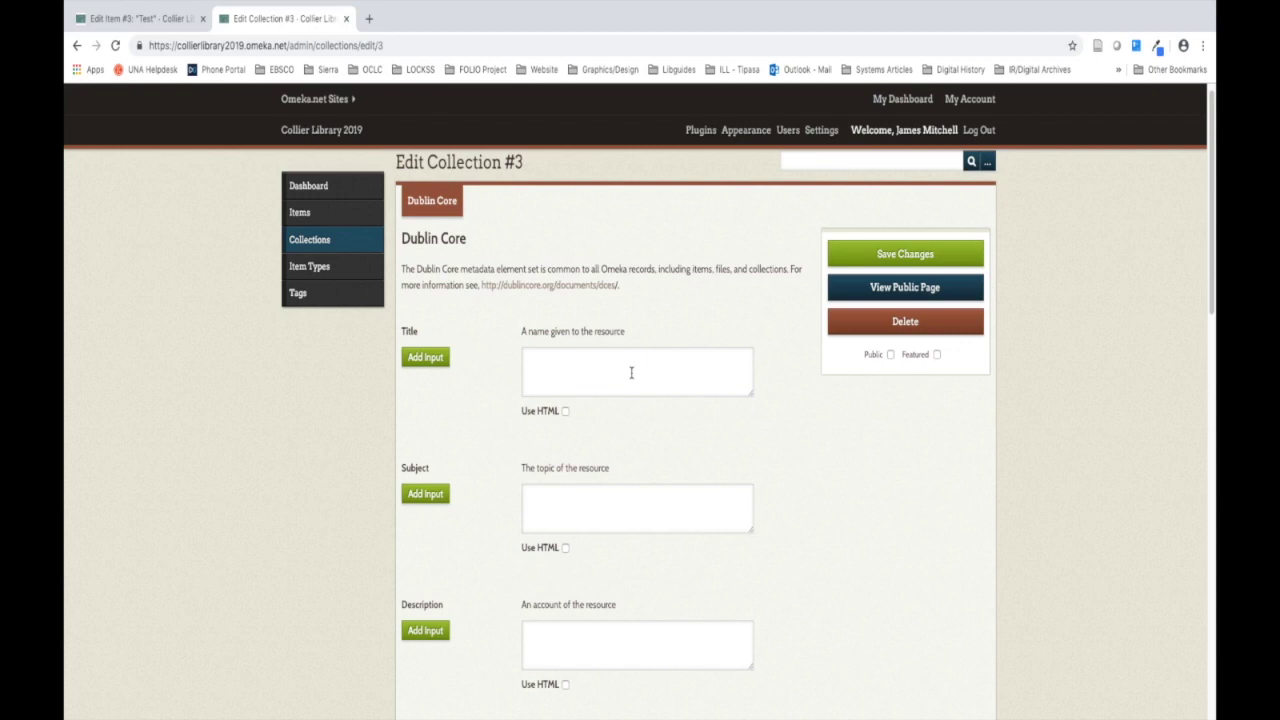
{"action": "left_click", "coordinate": [659, 370]}
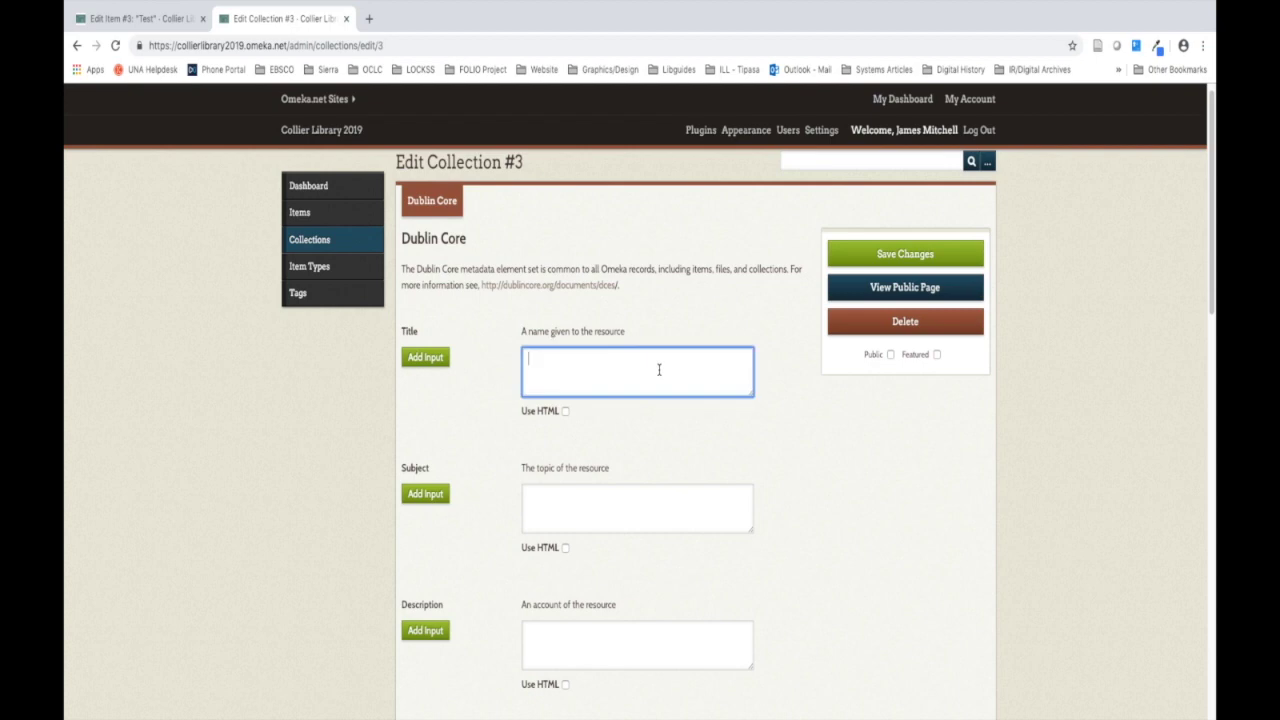
{"action": "type", "text": "Spaces"}
{"action": "left_click", "coordinate": [845, 254]}
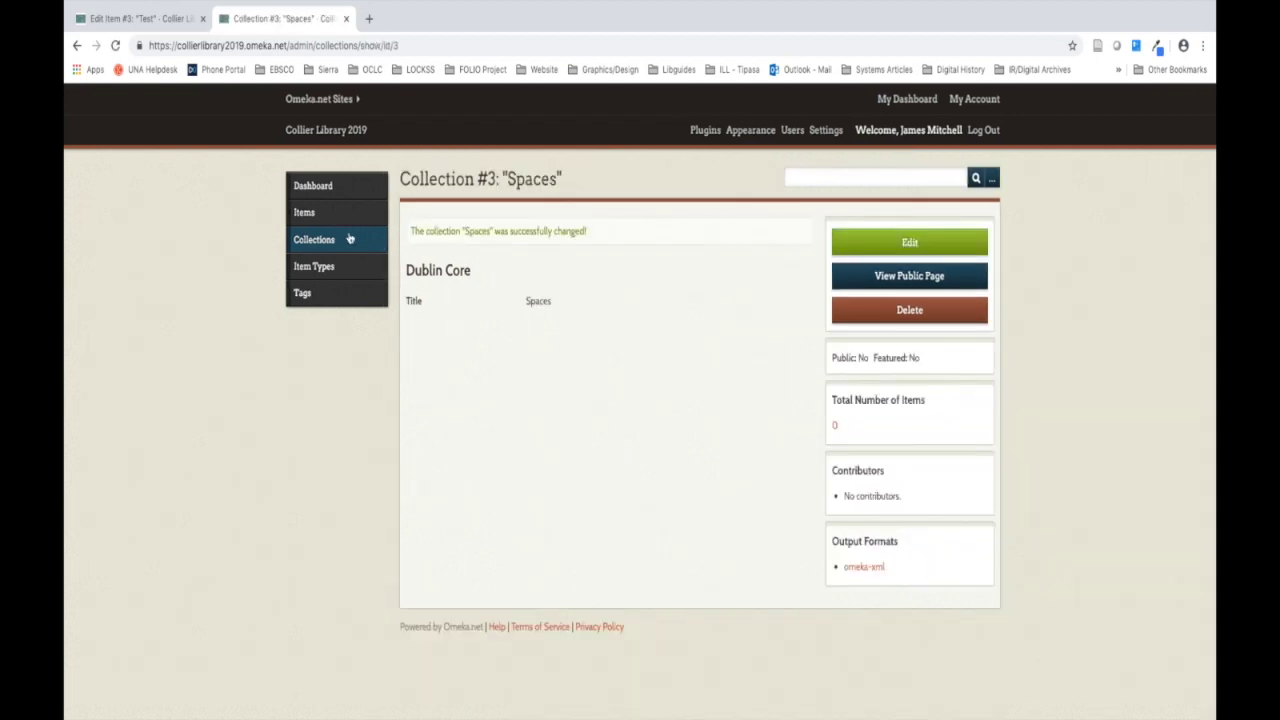
Step: Check the Collections list for Spaces and Events, then go to the Items list
{"action": "left_click", "coordinate": [315, 243]}
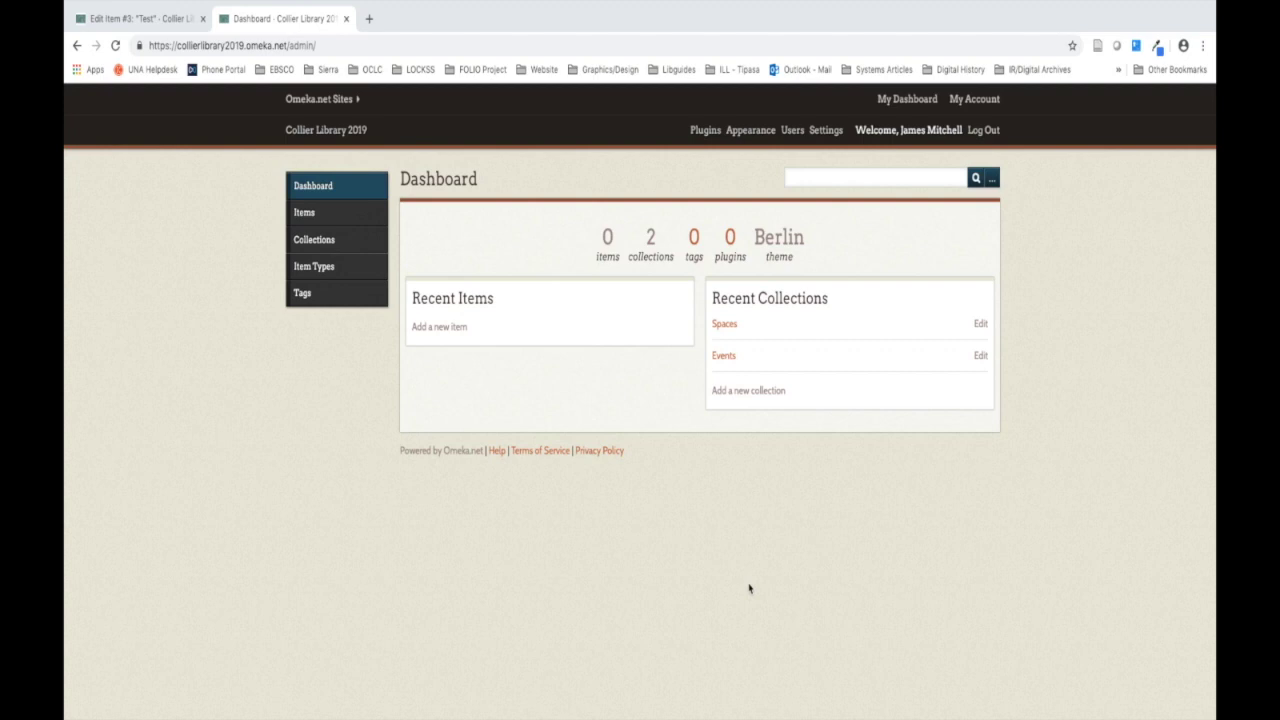
{"action": "left_click", "coordinate": [306, 214]}
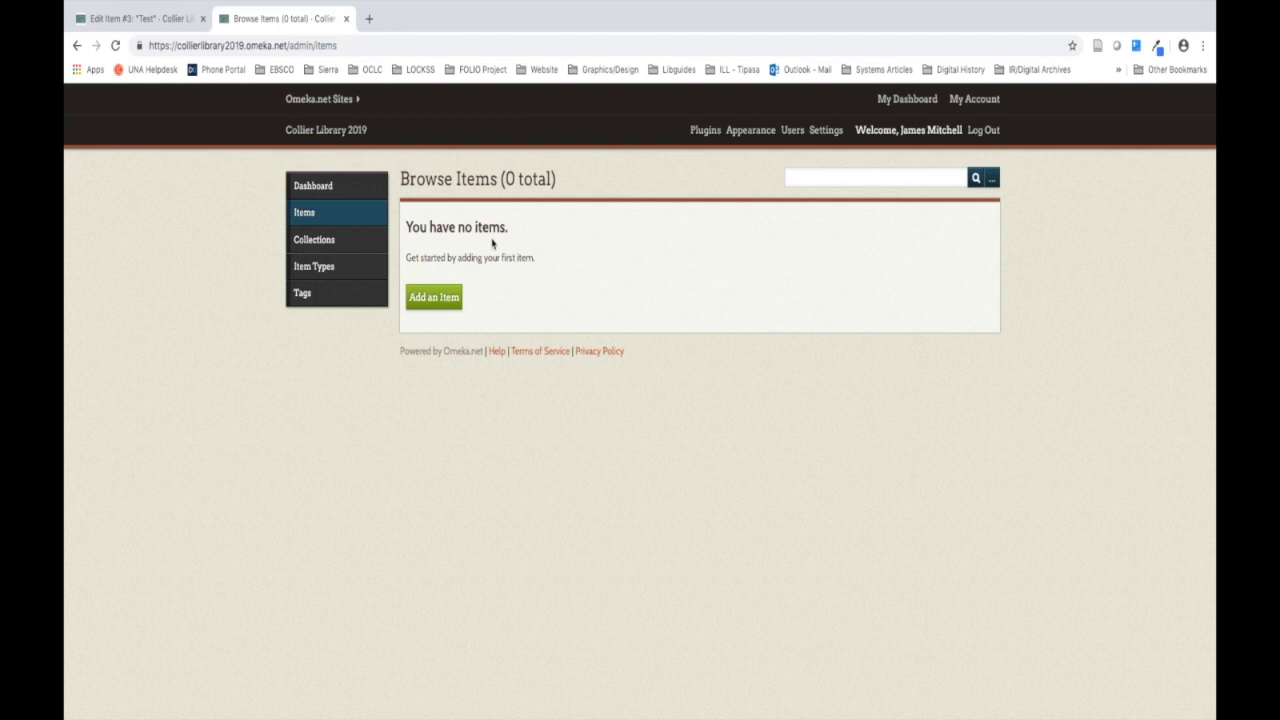
Step: Begin a new item and move to its Files section to attach a photo
{"action": "left_click", "coordinate": [444, 297]}
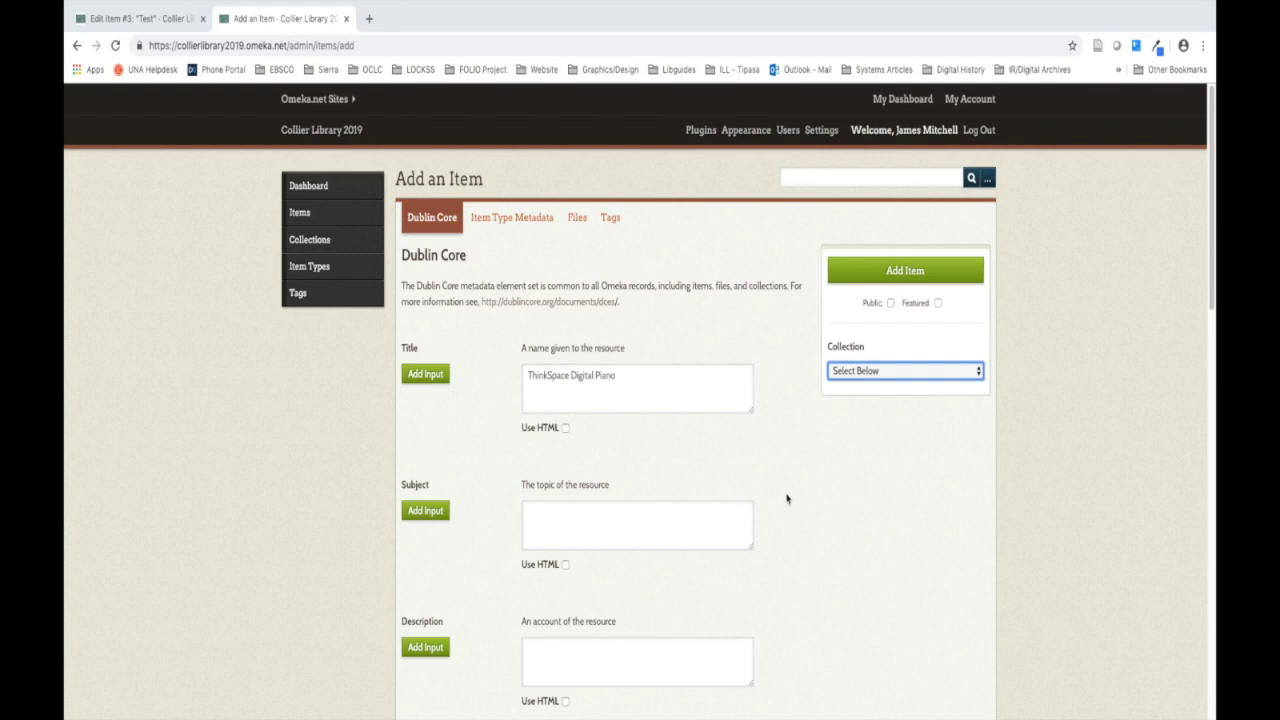
{"action": "left_click", "coordinate": [577, 218]}
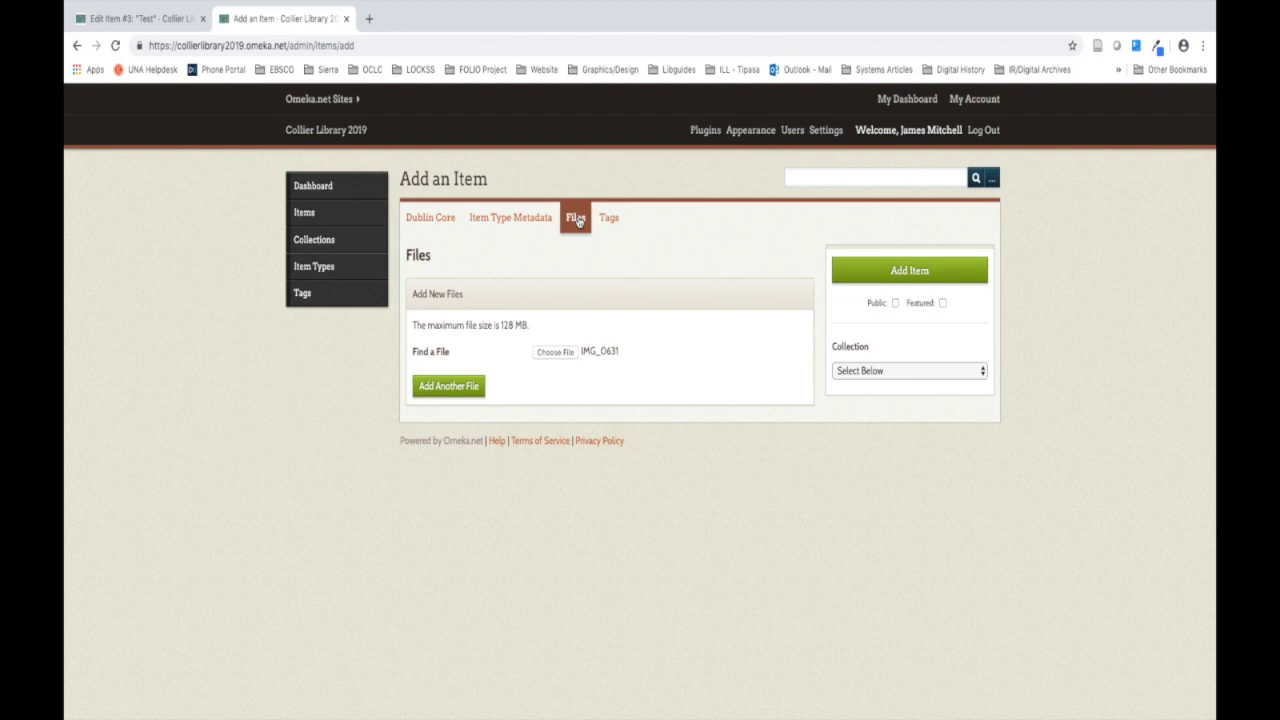
Step: Attach the Desktop photo IMG_0631 as the ThinkSpace Digital Piano item's upload file
{"action": "left_click", "coordinate": [552, 356]}
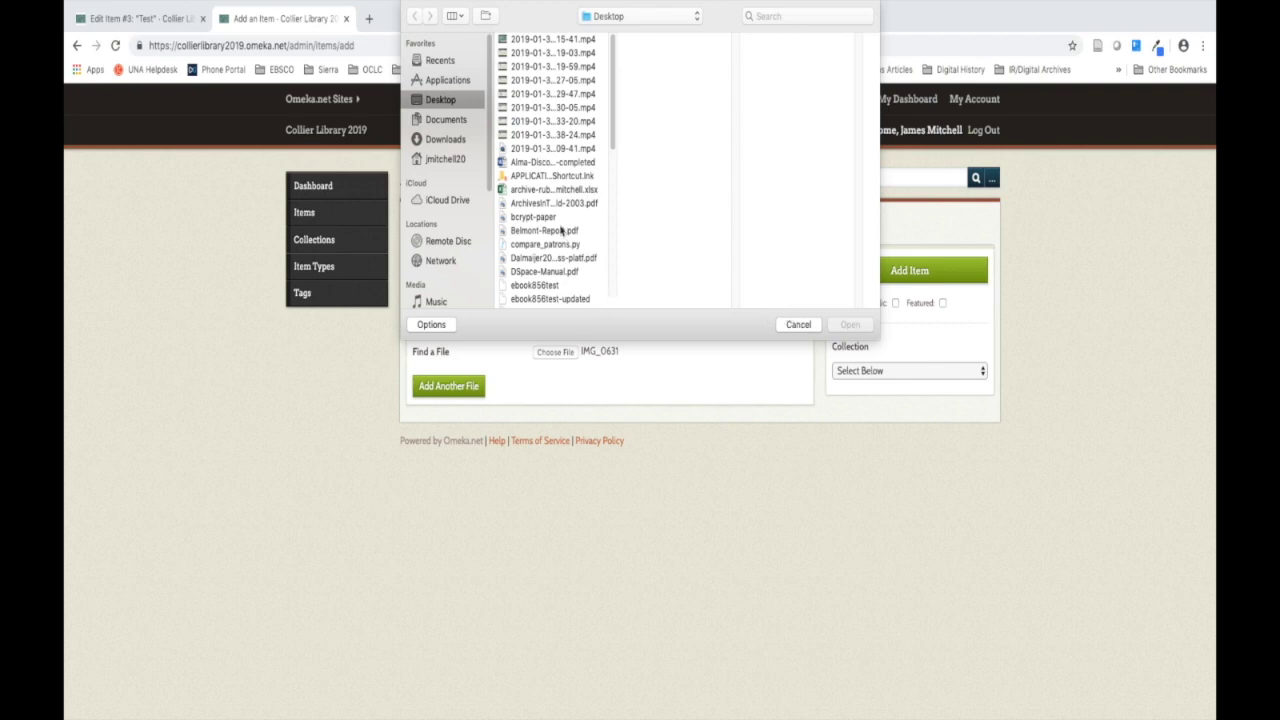
{"action": "scroll", "coordinate": [561, 230], "scroll_direction": "down", "scroll_amount": 2}
{"action": "scroll", "coordinate": [561, 230], "scroll_direction": "down", "scroll_amount": 4}
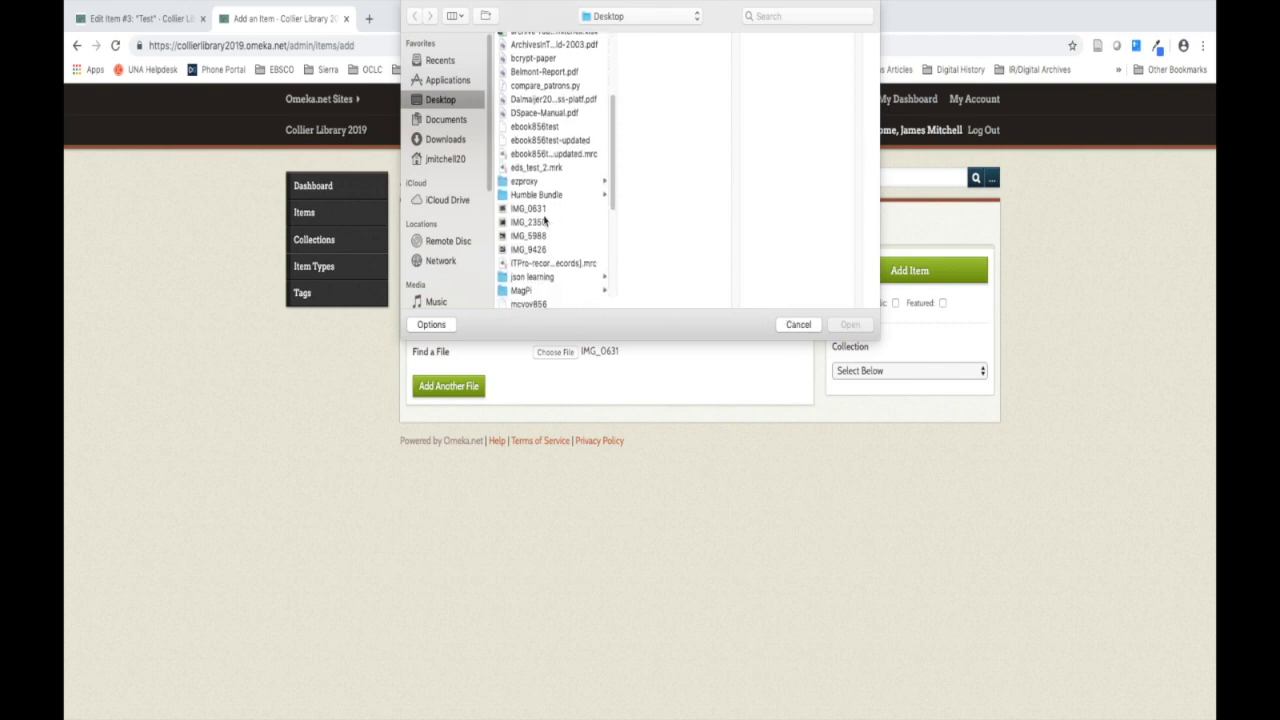
{"action": "left_click", "coordinate": [541, 210]}
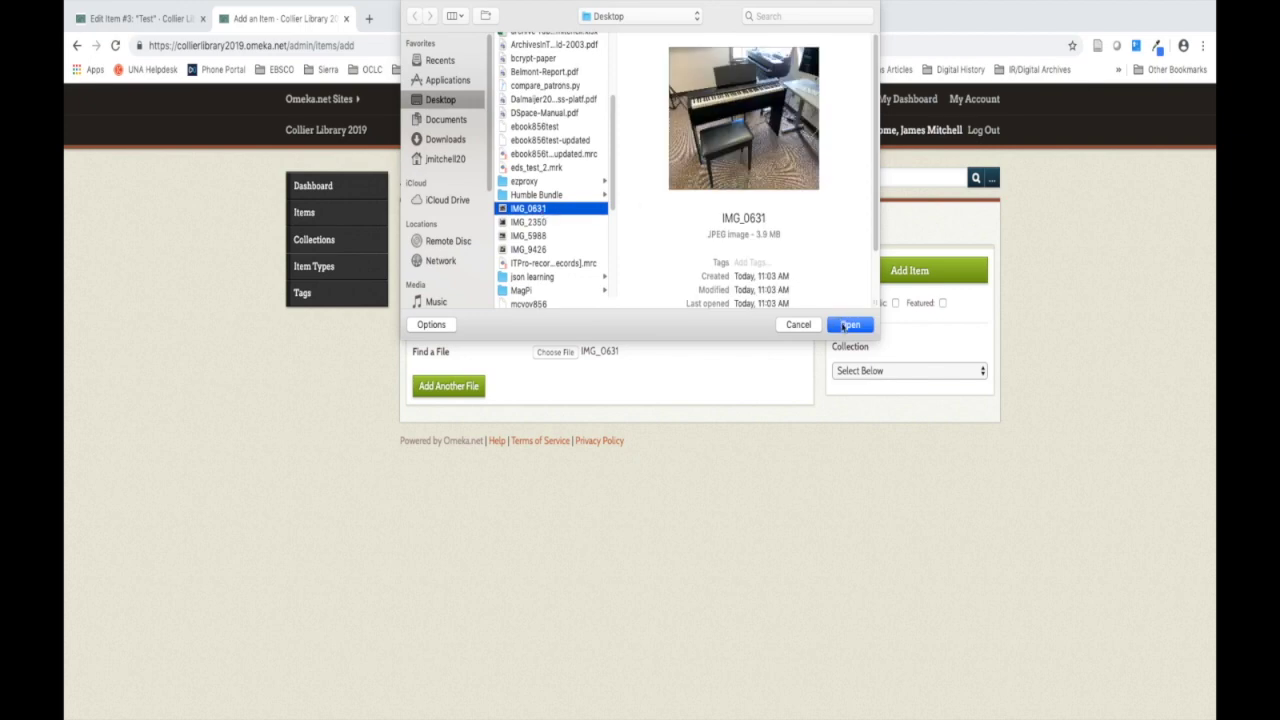
{"action": "left_click", "coordinate": [848, 325]}
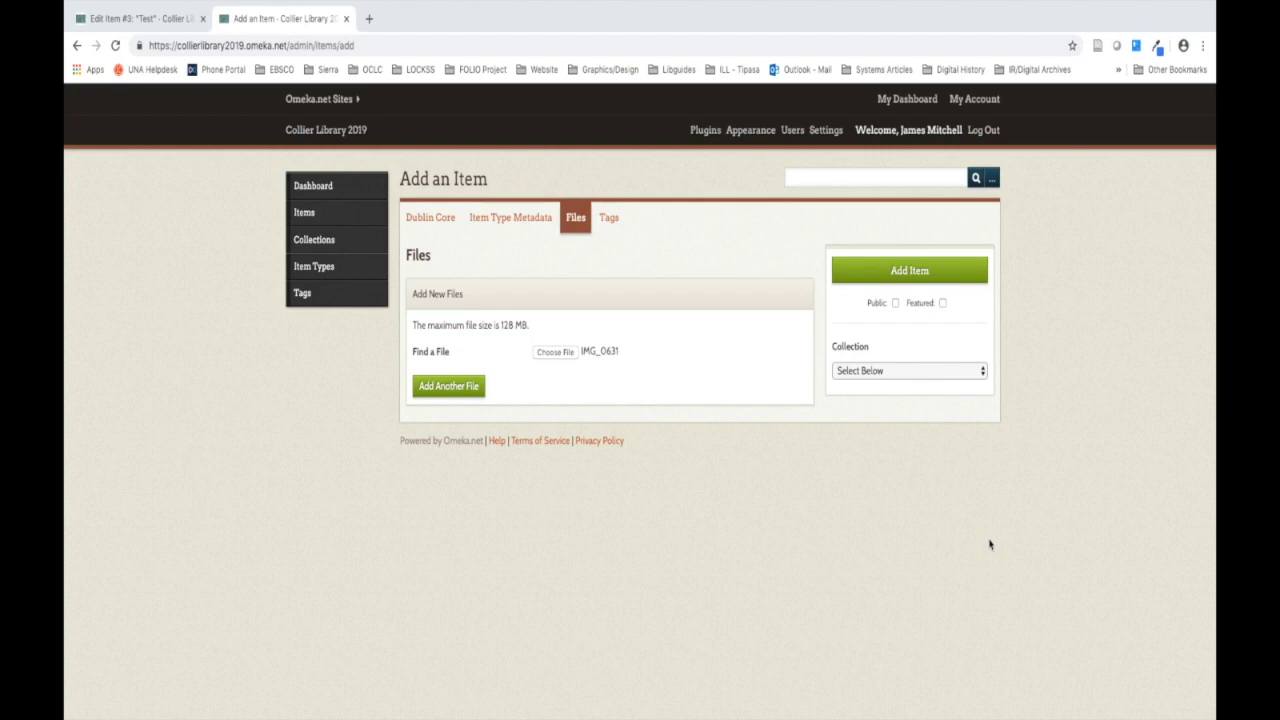
Step: Choose Spaces in the item's Collection dropdown
{"action": "left_click", "coordinate": [941, 376]}
{"action": "left_click", "coordinate": [929, 400]}
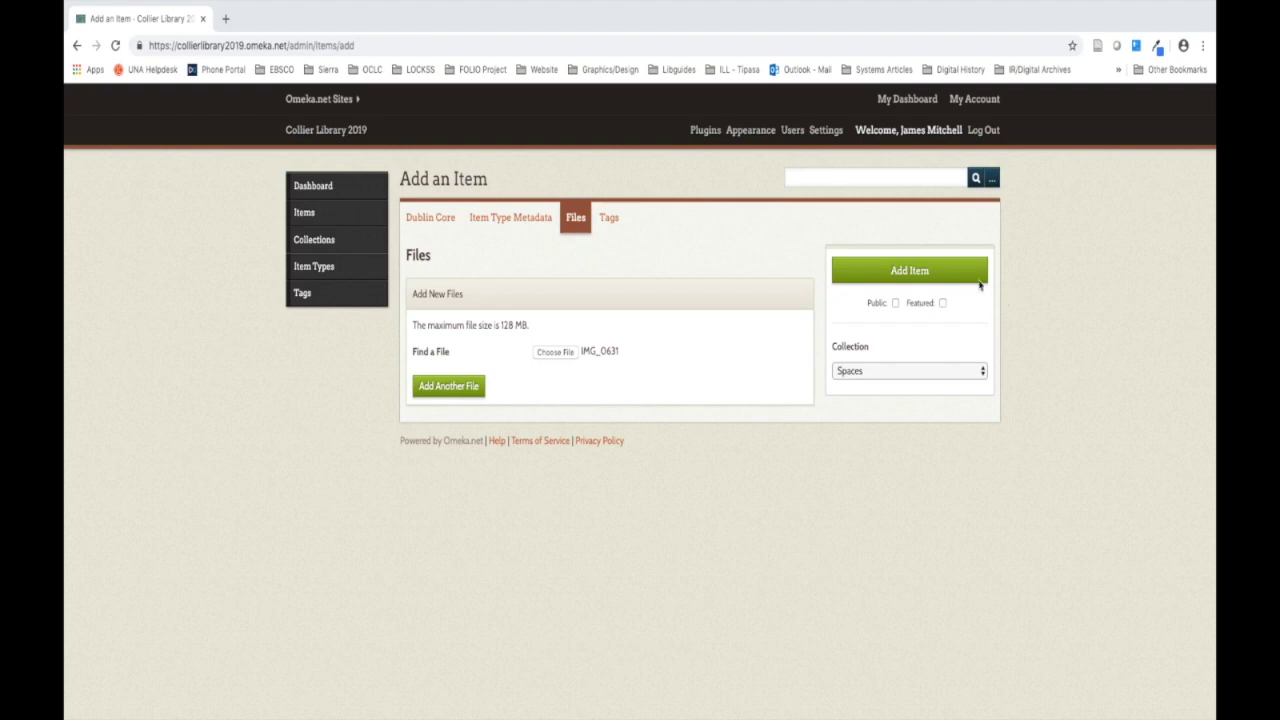
Step: Save the ThinkSpace Digital Piano item with the Add Item button
{"action": "left_click", "coordinate": [916, 278]}
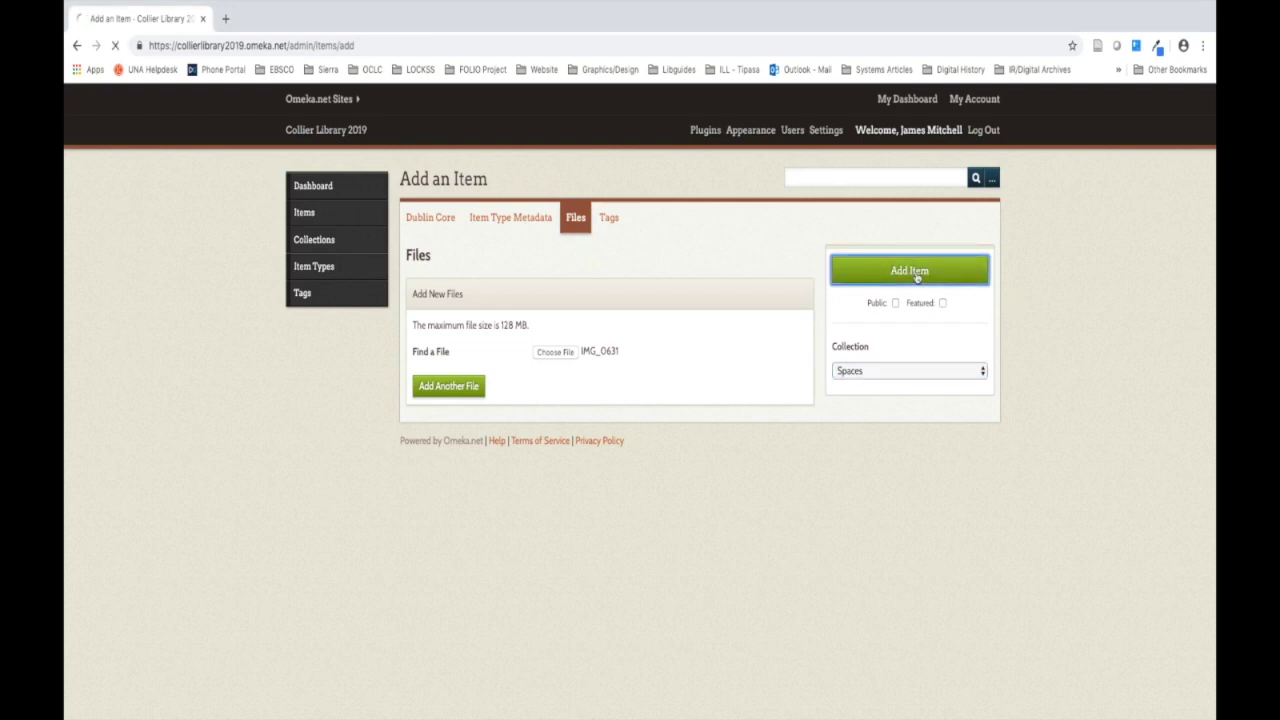